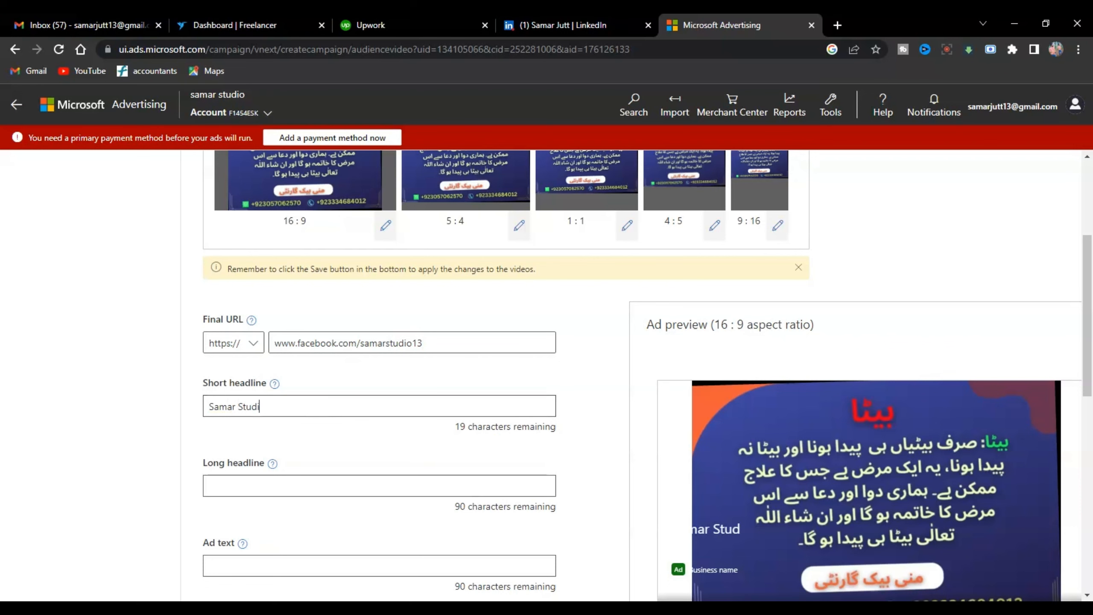
Enter "I am working on youtube channel" as the beginning of the video ad's long headline
{"action": "left_click", "coordinate": [244, 484]}
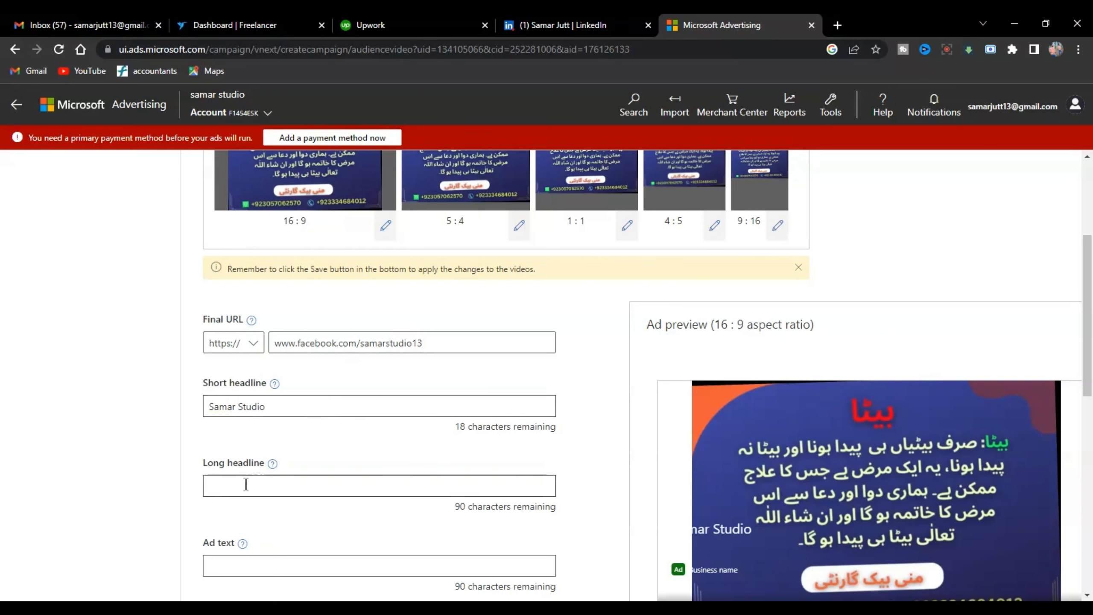
{"action": "scroll", "coordinate": [244, 482], "scroll_direction": "down", "scroll_amount": 2}
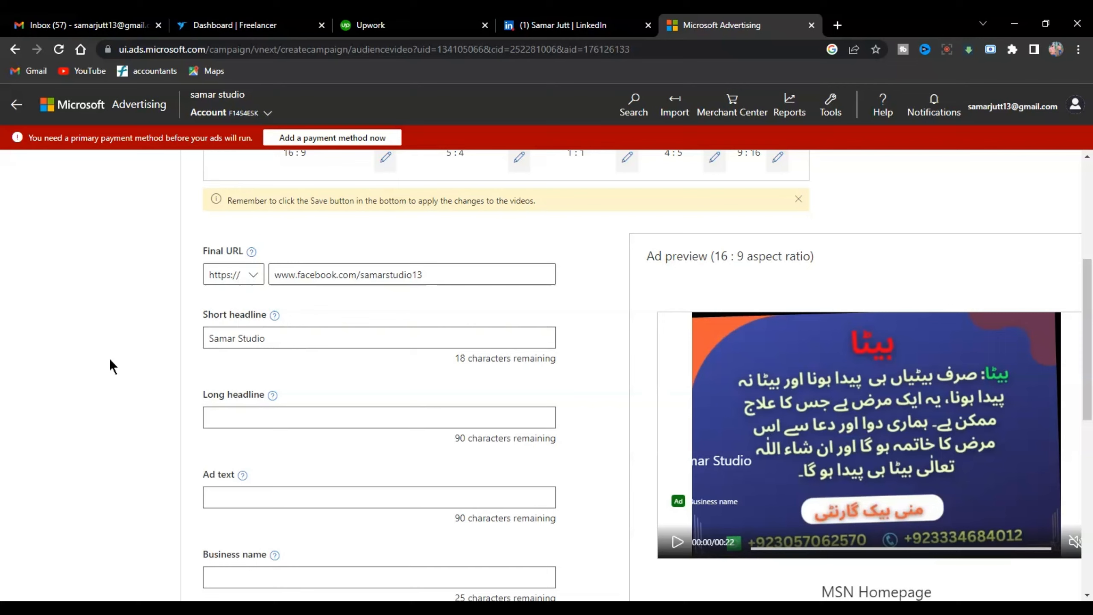
{"action": "type", "text": "Ina"}
{"action": "key", "text": "BackSpace"}
{"action": "key", "text": "BackSpace"}
{"action": "type", "text": "am working on youtube channel"}
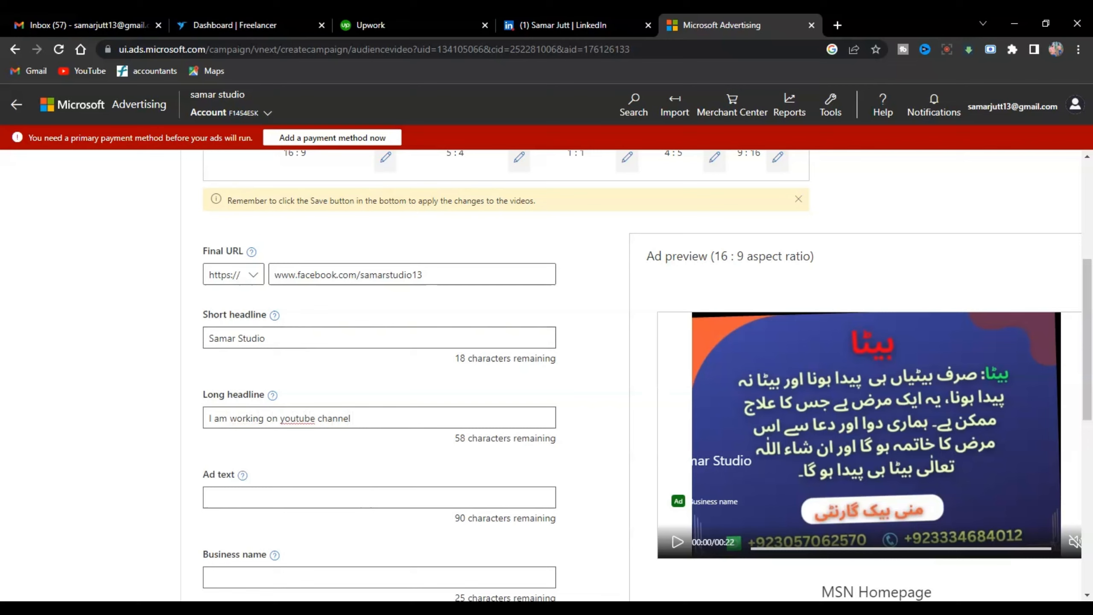
Continue the long headline with the words "to leran how make money online"
{"action": "type", "text": " to "}
{"action": "type", "text": "leran "}
{"action": "type", "text": "every"}
{"action": "type", "text": "on"}
{"action": "key", "text": "BackSpace"}
{"action": "key", "text": "BackSpace"}
{"action": "key", "text": "BackSpace"}
{"action": "key", "text": "BackSpace"}
{"action": "key", "text": "BackSpace"}
{"action": "key", "text": "BackSpace"}
{"action": "type", "text": "how make mone"}
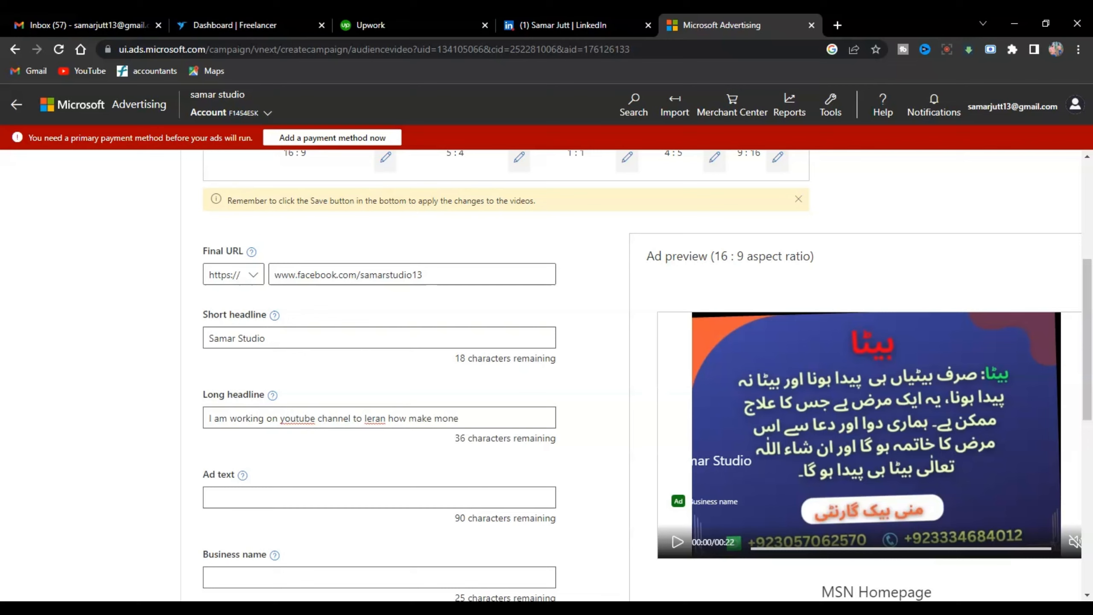
{"action": "type", "text": "y "}
{"action": "type", "text": "on"}
{"action": "type", "text": "line"}
Correct the misspelled words in the long headline to "learn" and "YouTube"
{"action": "type", "text": "learn"}
{"action": "type", "text": "online"}
{"action": "double_click", "coordinate": [297, 418]}
{"action": "type", "text": "YouTube"}
{"action": "scroll", "coordinate": [353, 275], "scroll_direction": "down", "scroll_amount": 3}
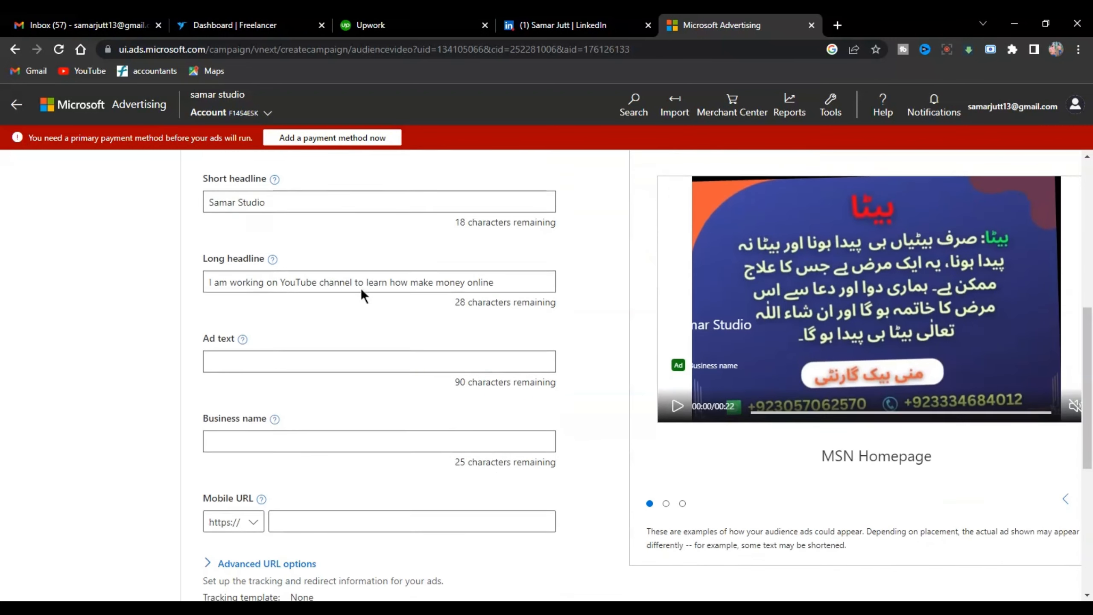
Replace the long headline with the recommended "I am Working on youtube channel to Learn how Make Money Online with SamaR."
{"action": "left_click", "coordinate": [223, 354]}
{"action": "left_click", "coordinate": [227, 353]}
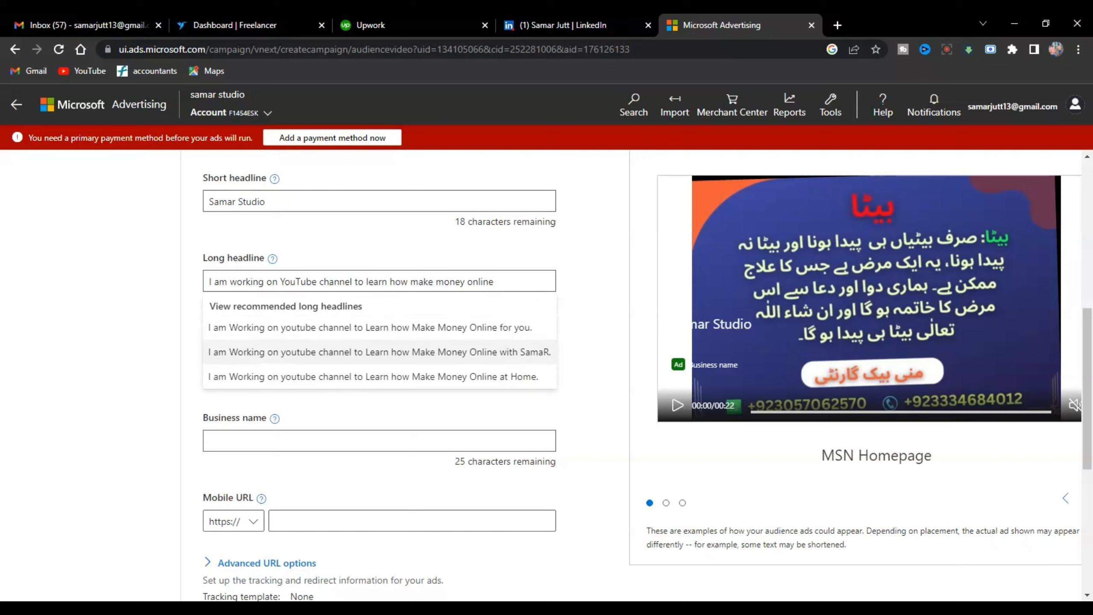
{"action": "left_click", "coordinate": [250, 352]}
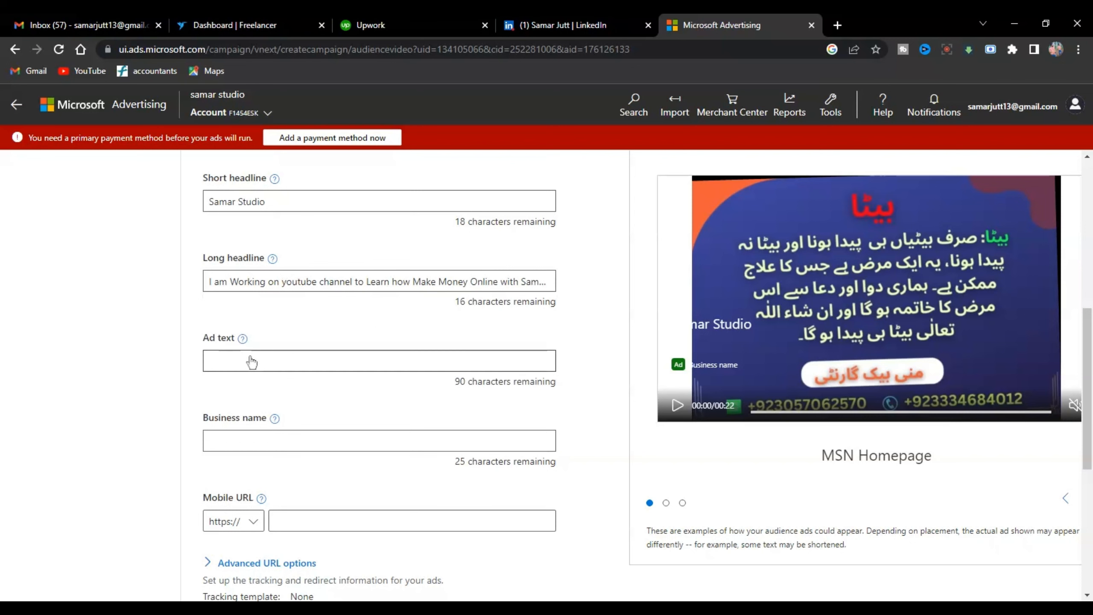
Enter "Samar studio" as the ad text and fill in the business name with the saved entry "SamaR Studio"
{"action": "left_click", "coordinate": [262, 361]}
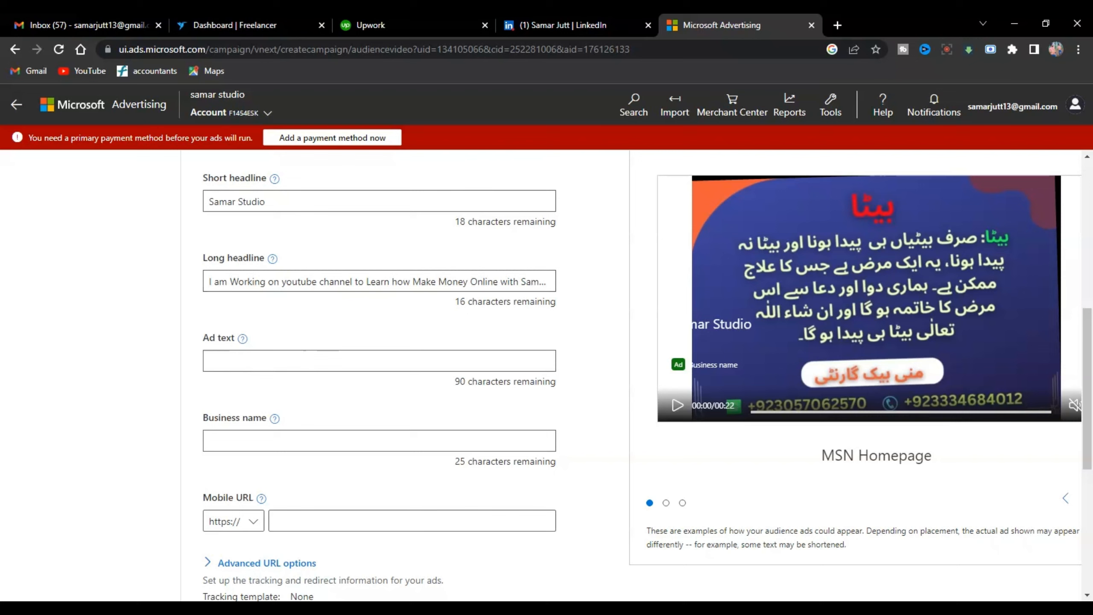
{"action": "type", "text": "Samar studio"}
{"action": "scroll", "coordinate": [309, 455], "scroll_direction": "down", "scroll_amount": 1}
{"action": "left_click", "coordinate": [271, 371]}
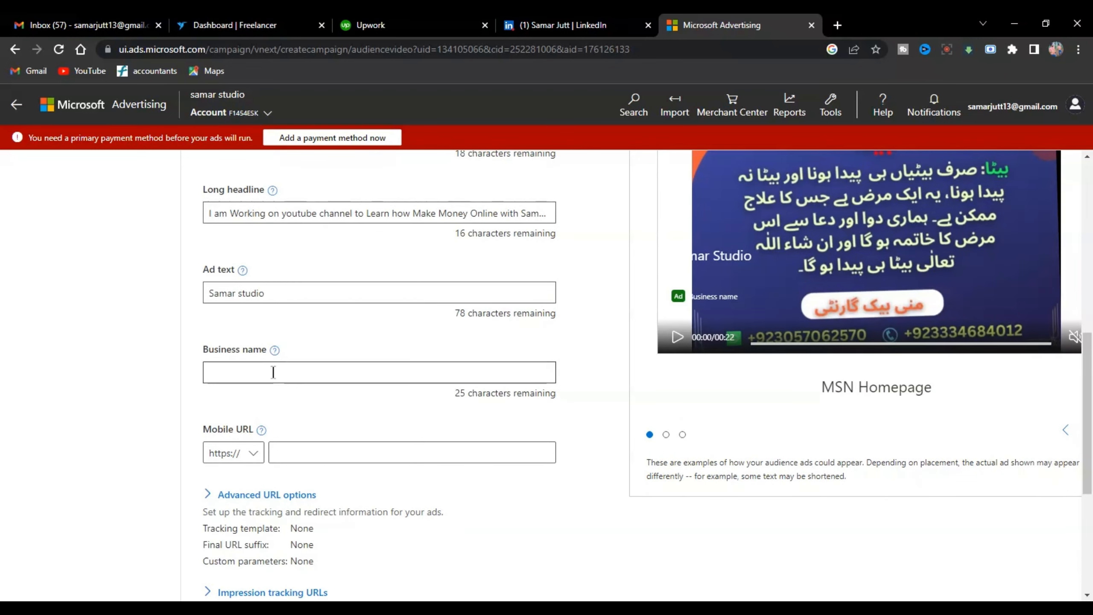
{"action": "left_click", "coordinate": [279, 404]}
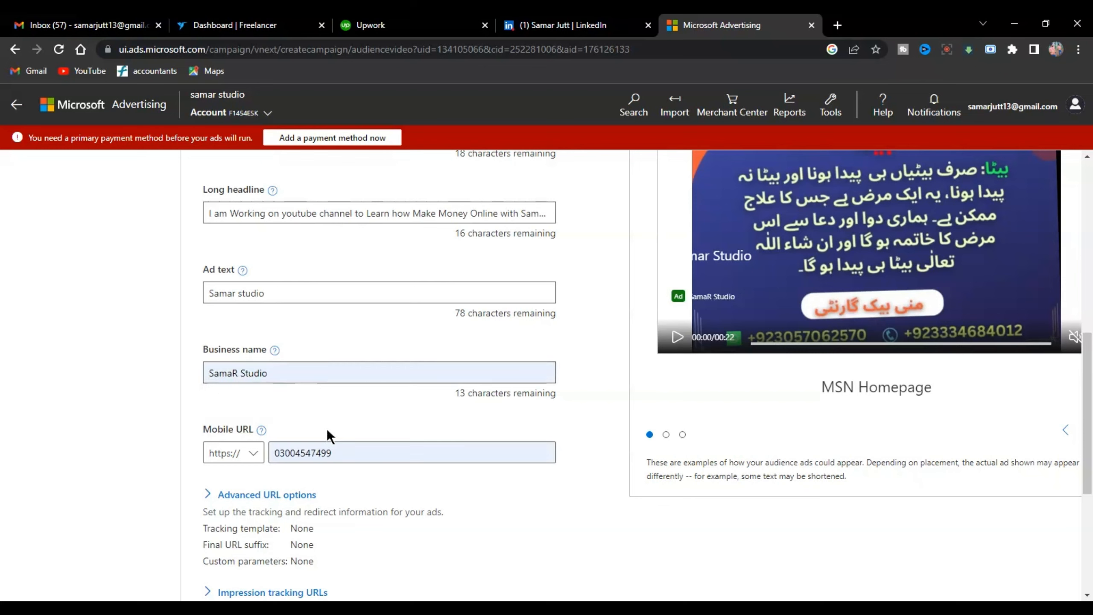
Clear the automatically filled phone number from the ad's mobile URL
{"action": "left_click", "coordinate": [342, 447]}
{"action": "key", "text": "BackSpace"}
{"action": "key", "text": "BackSpace"}
{"action": "key", "text": "BackSpace"}
{"action": "key", "text": "BackSpace"}
{"action": "key", "text": "BackSpace"}
{"action": "key", "text": "BackSpace"}
{"action": "key", "text": "BackSpace"}
{"action": "key", "text": "BackSpace"}
{"action": "key", "text": "BackSpace"}
{"action": "key", "text": "BackSpace"}
{"action": "key", "text": "BackSpace"}
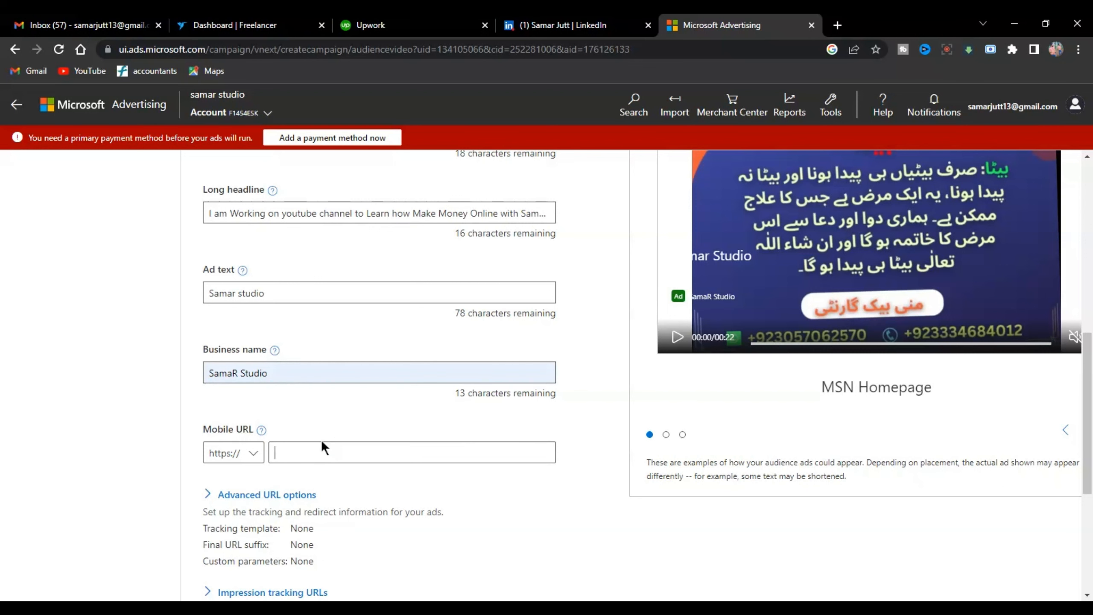
{"action": "scroll", "coordinate": [324, 448], "scroll_direction": "up", "scroll_amount": 3}
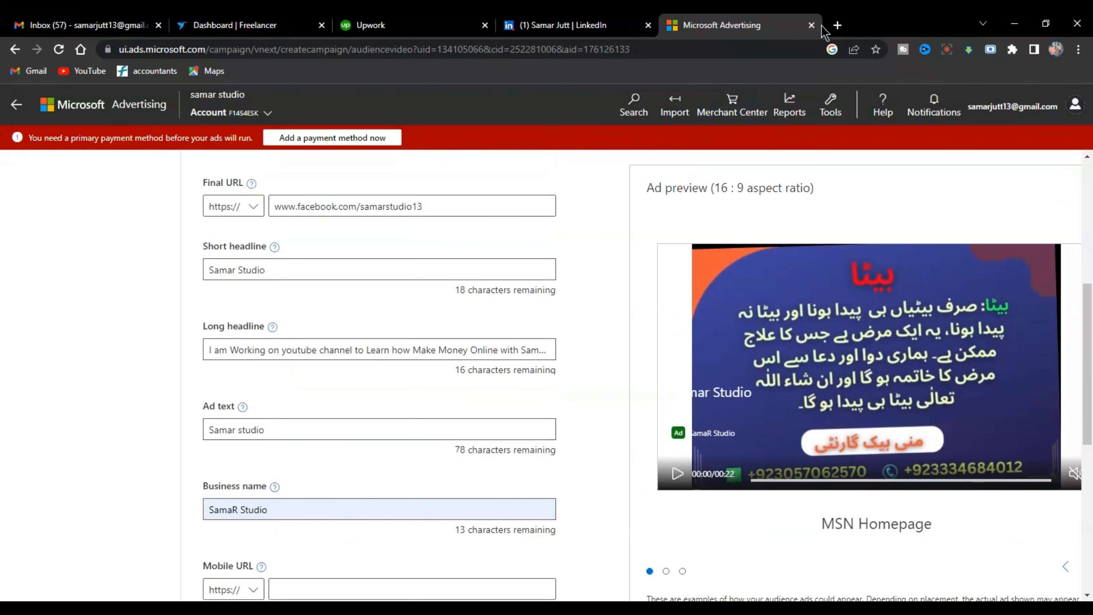
Switch to YouTube in a new browser tab, open the account's own channel page and pause its featured video
{"action": "left_click", "coordinate": [839, 25]}
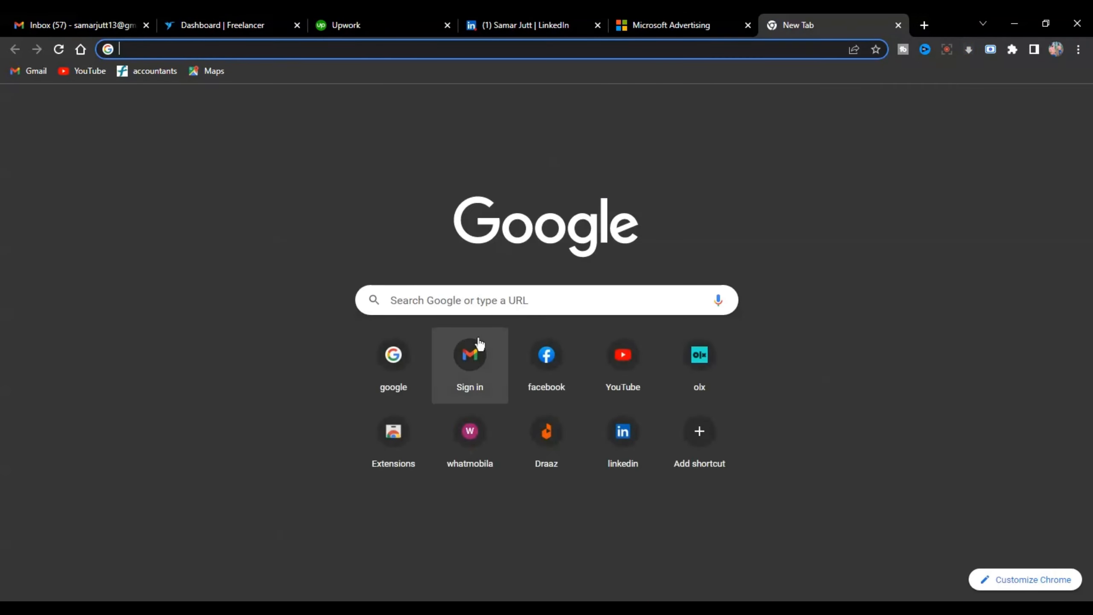
{"action": "left_click", "coordinate": [640, 364]}
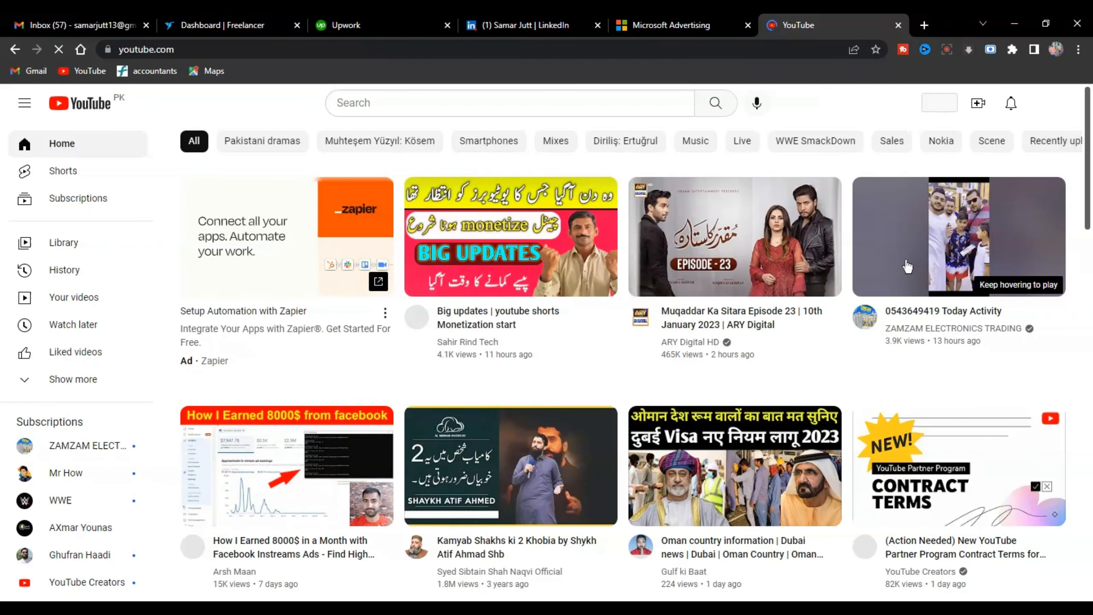
{"action": "left_click", "coordinate": [1050, 103]}
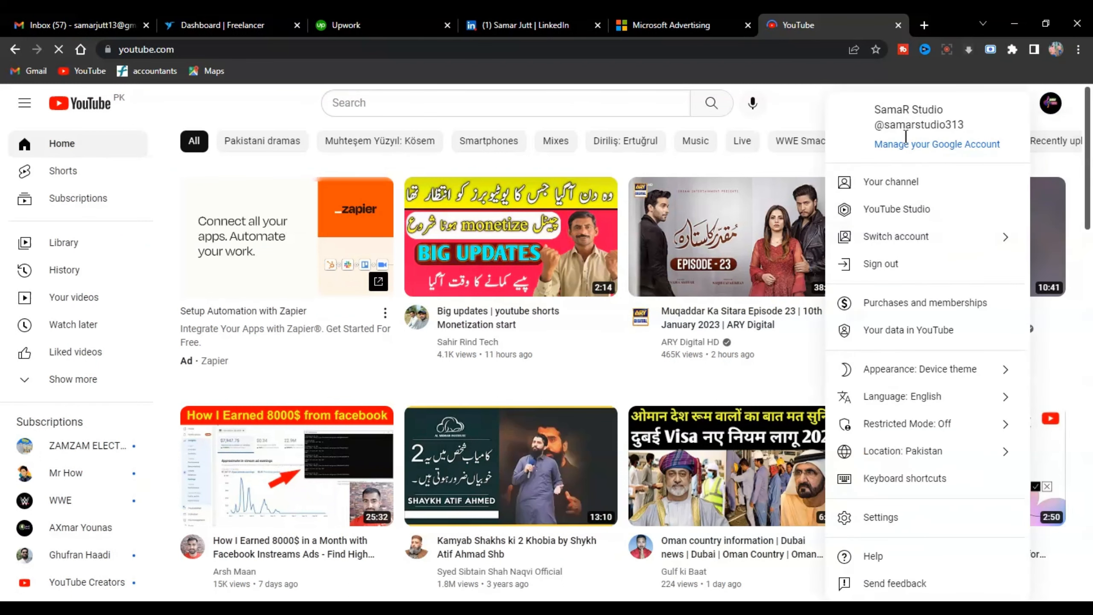
{"action": "left_click", "coordinate": [896, 184]}
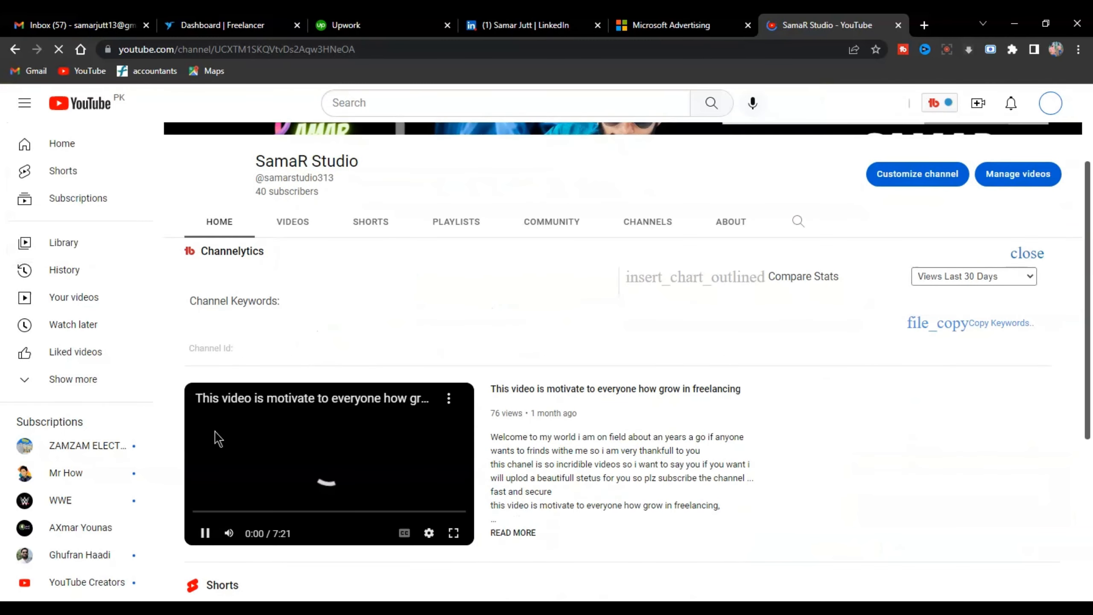
{"action": "left_click", "coordinate": [206, 532]}
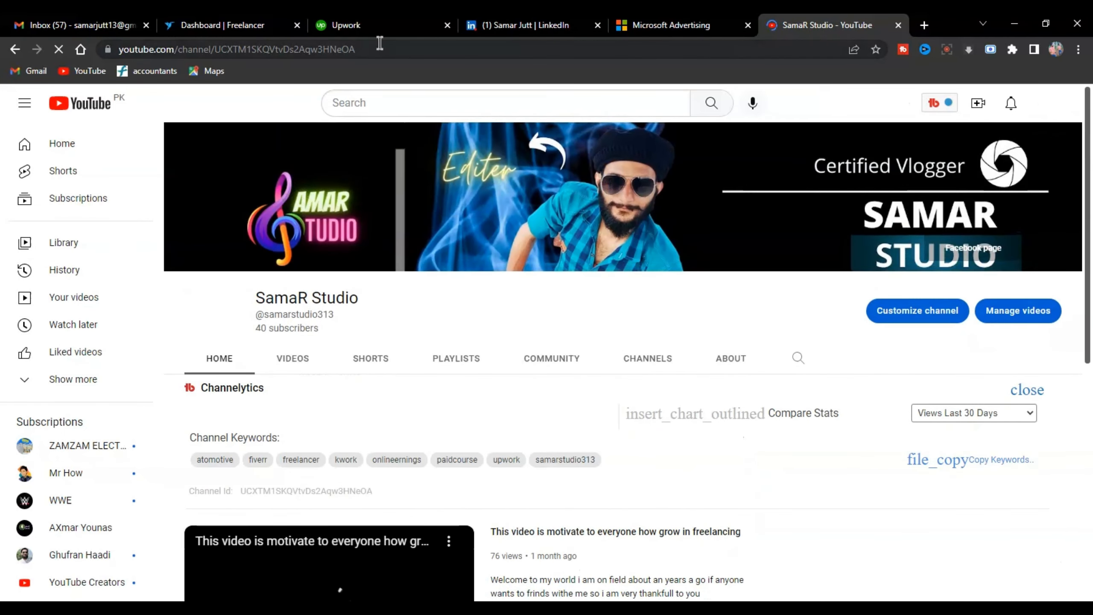
Copy the YouTube channel's web address and paste it as the mobile URL of the ad in Microsoft Advertising
{"action": "left_click", "coordinate": [380, 43]}
{"action": "key", "text": "ctrl+c"}
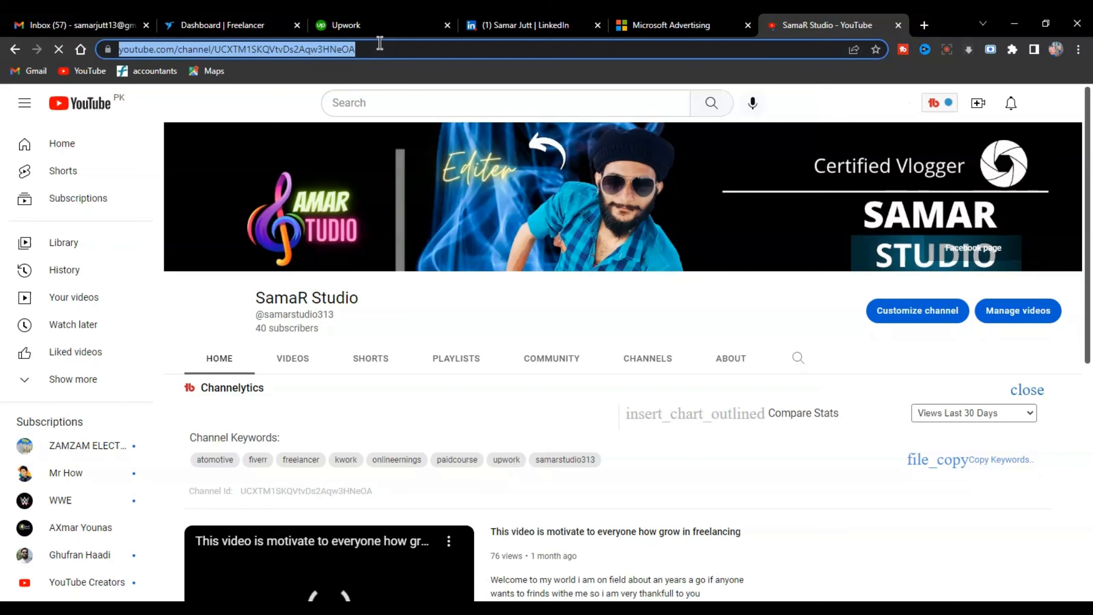
{"action": "left_click", "coordinate": [671, 25]}
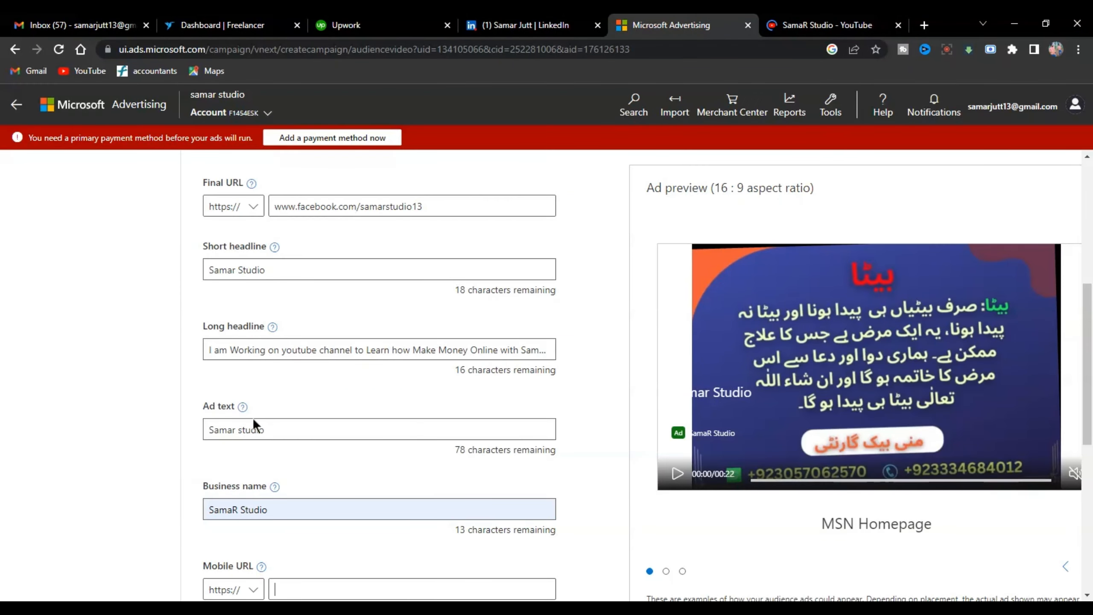
{"action": "scroll", "coordinate": [268, 488], "scroll_direction": "down", "scroll_amount": 3}
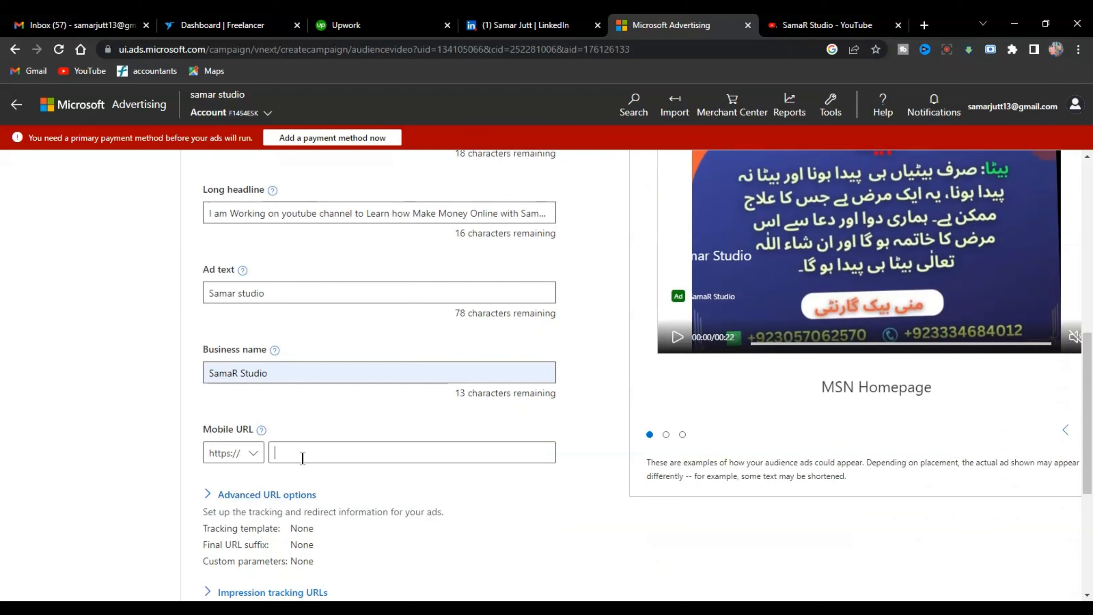
{"action": "key", "text": "ctrl+v"}
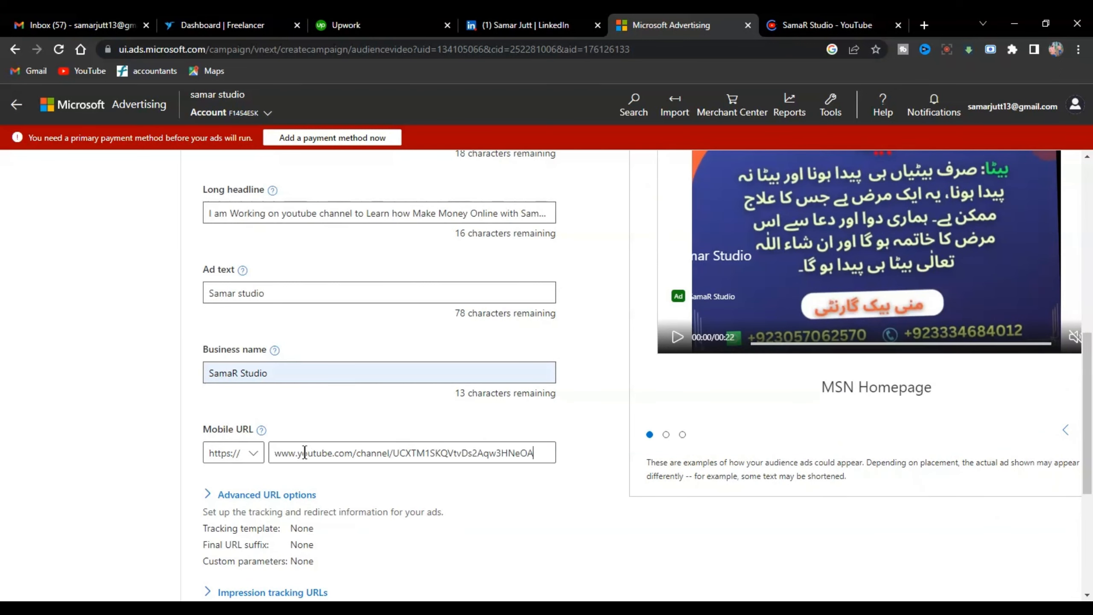
Examine the completed ad form and its MSN Homepage, MSN in-article and Microsoft Edge Infopane previews
{"action": "scroll", "coordinate": [425, 484], "scroll_direction": "down", "scroll_amount": 5}
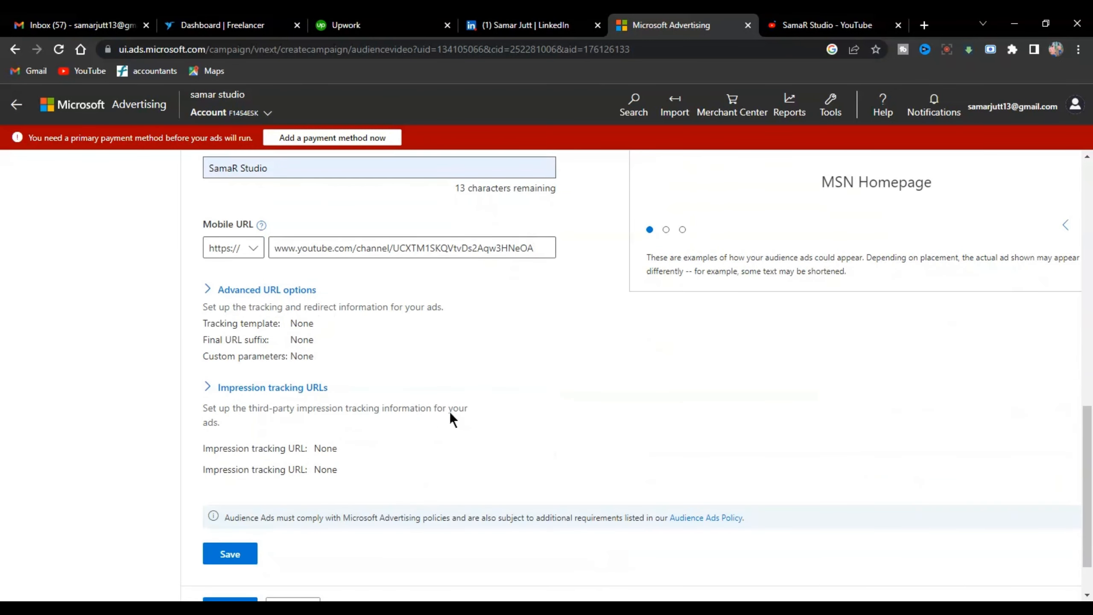
{"action": "scroll", "coordinate": [604, 358], "scroll_direction": "up", "scroll_amount": 5}
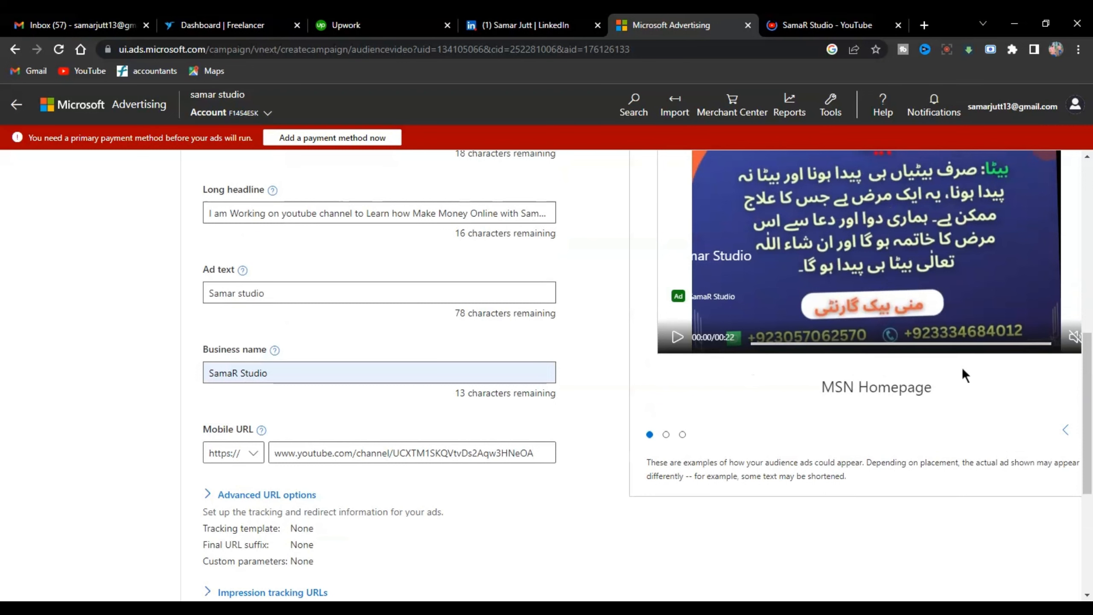
{"action": "scroll", "coordinate": [960, 370], "scroll_direction": "up", "scroll_amount": 2}
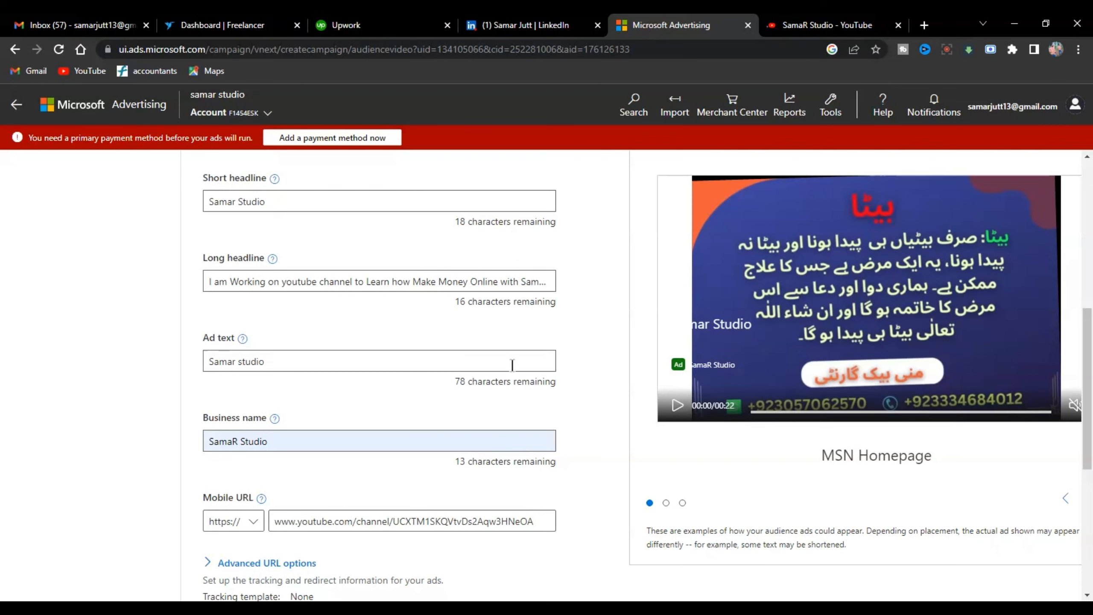
{"action": "scroll", "coordinate": [688, 378], "scroll_direction": "down", "scroll_amount": 7}
{"action": "scroll", "coordinate": [685, 374], "scroll_direction": "up", "scroll_amount": 5}
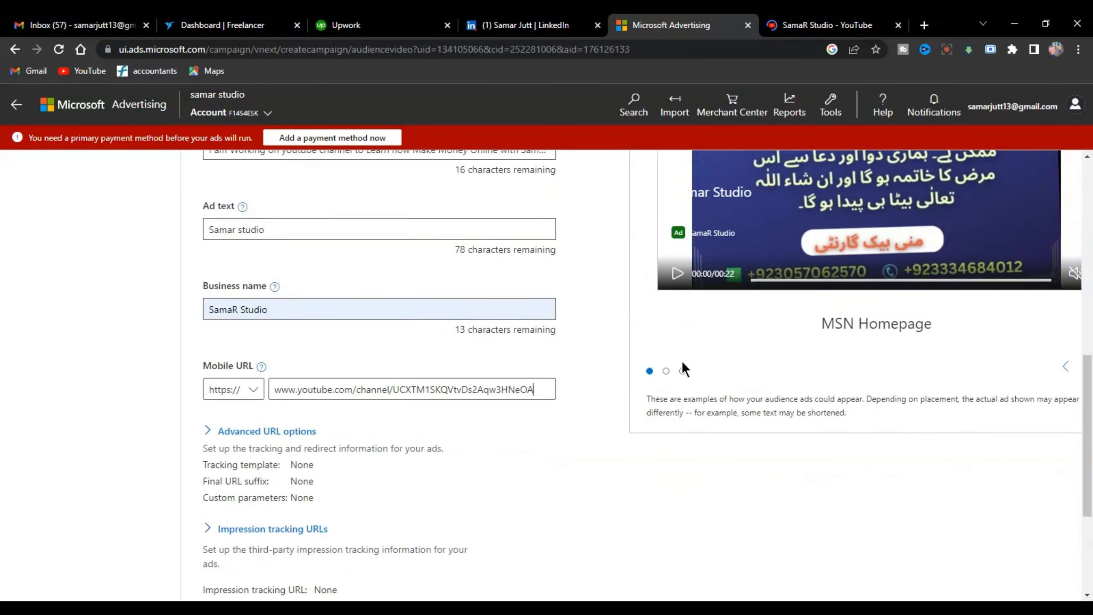
{"action": "left_click", "coordinate": [1065, 430]}
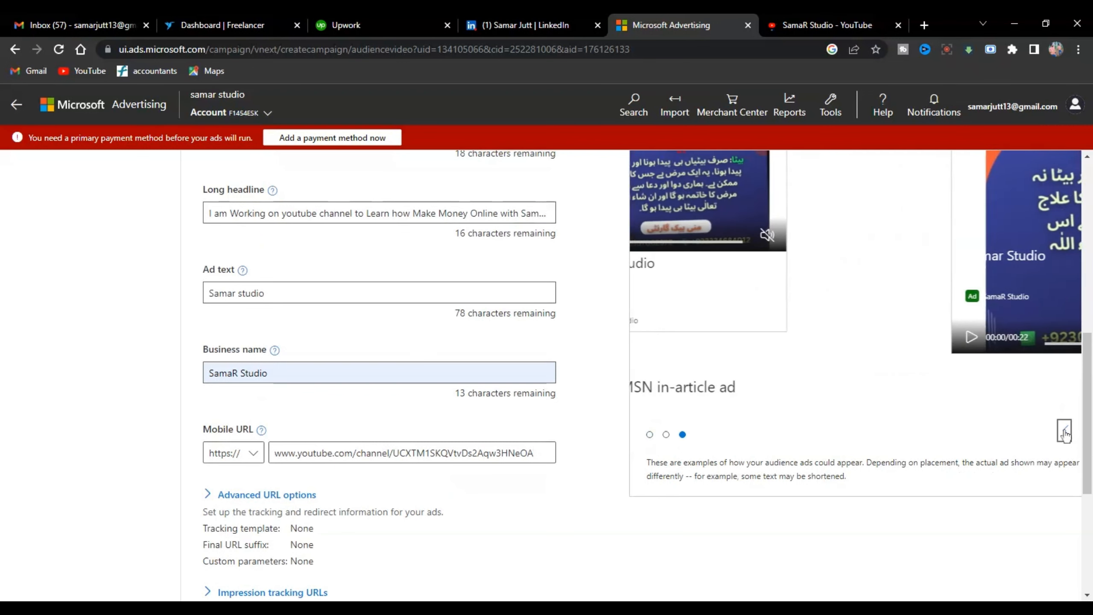
{"action": "scroll", "coordinate": [1058, 427], "scroll_direction": "up", "scroll_amount": 1}
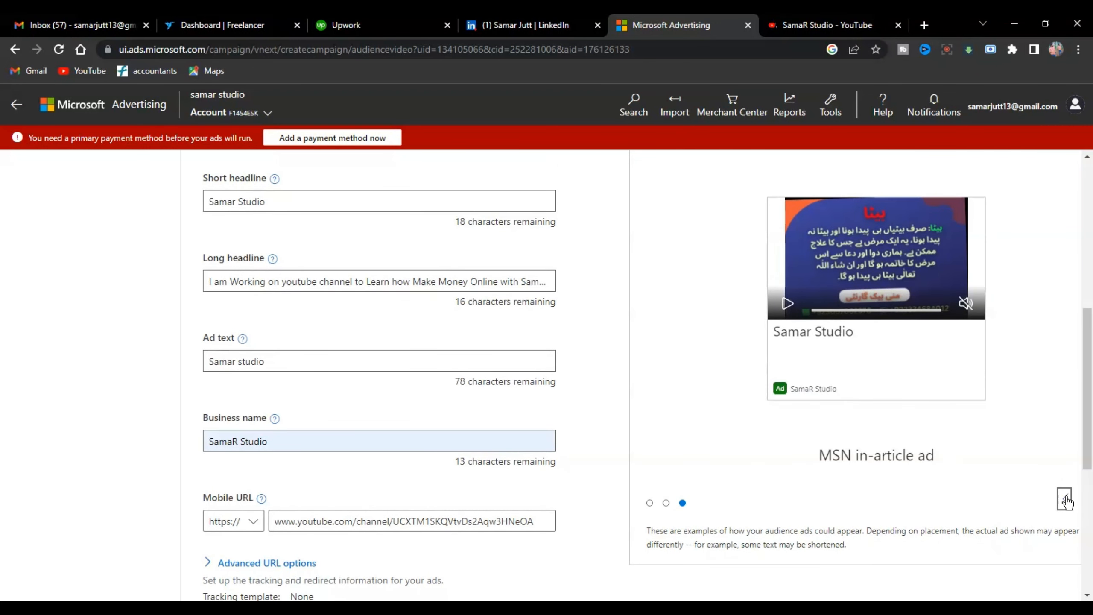
{"action": "left_click", "coordinate": [1064, 499]}
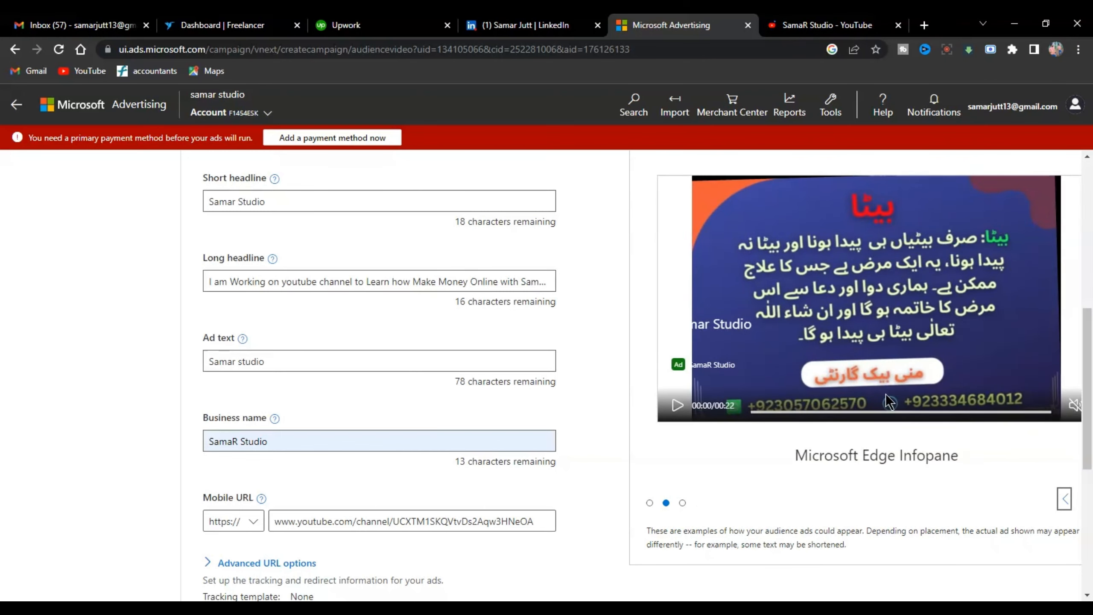
{"action": "left_click", "coordinate": [1065, 500]}
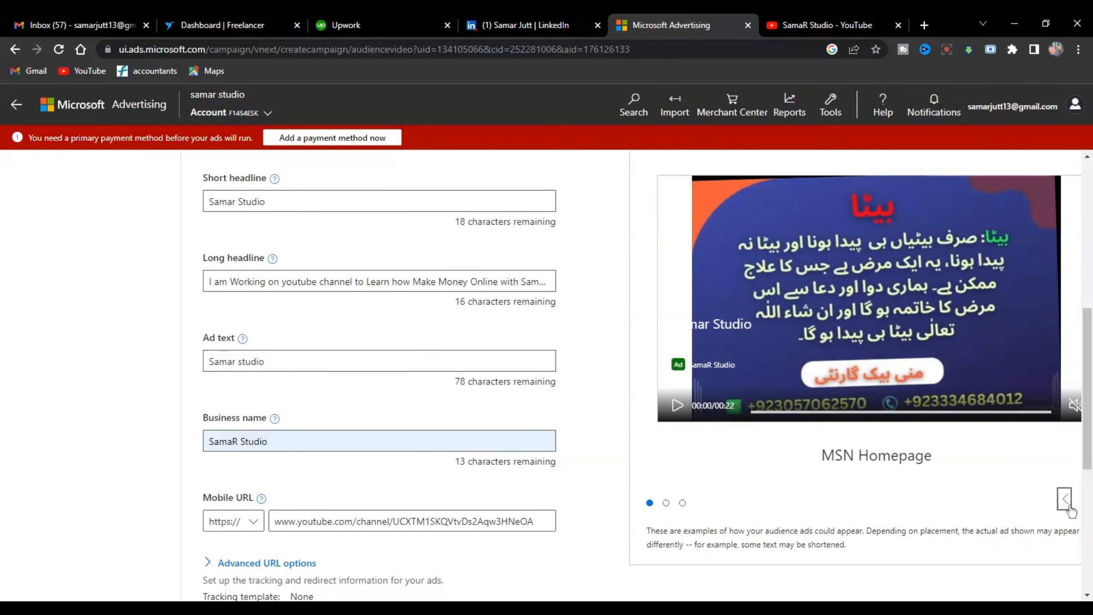
{"action": "left_click", "coordinate": [1064, 501]}
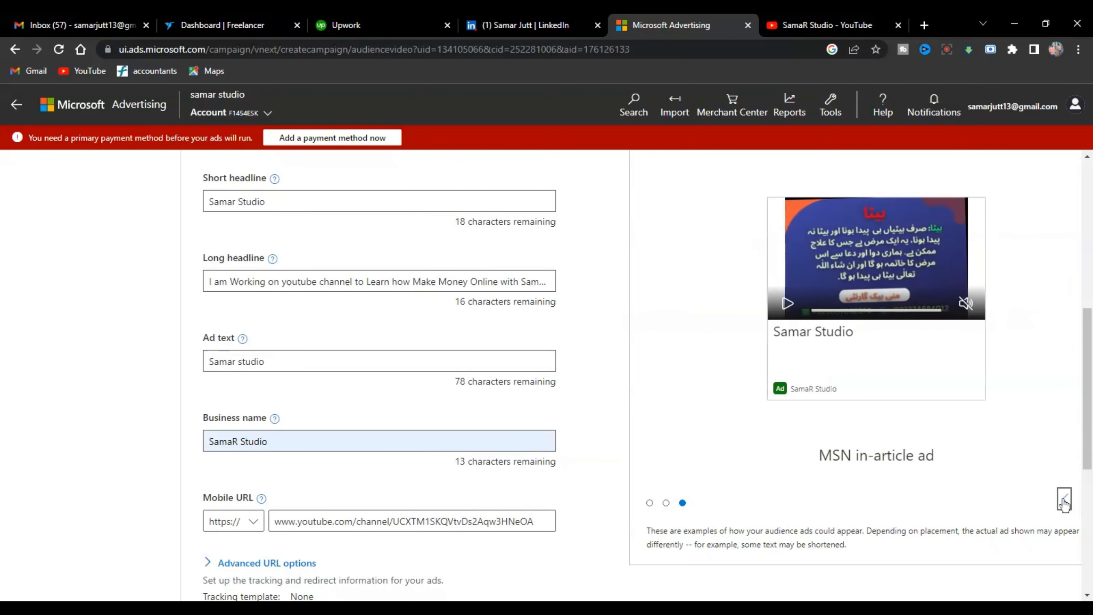
{"action": "left_click", "coordinate": [1065, 502]}
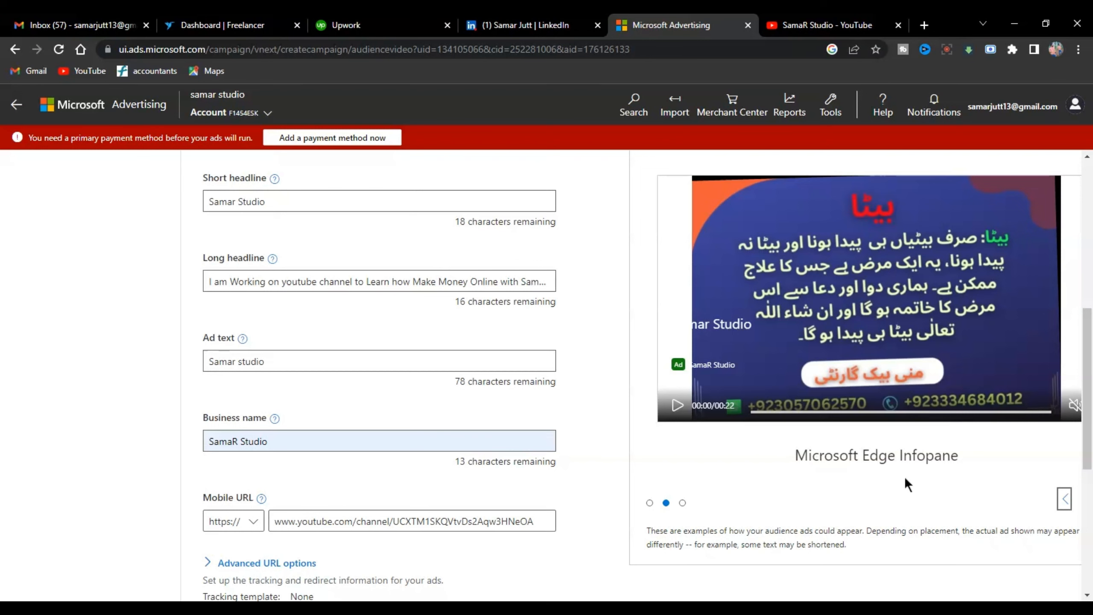
Check the ad details once more, save the video ad, and save the campaign
{"action": "scroll", "coordinate": [561, 450], "scroll_direction": "down", "scroll_amount": 5}
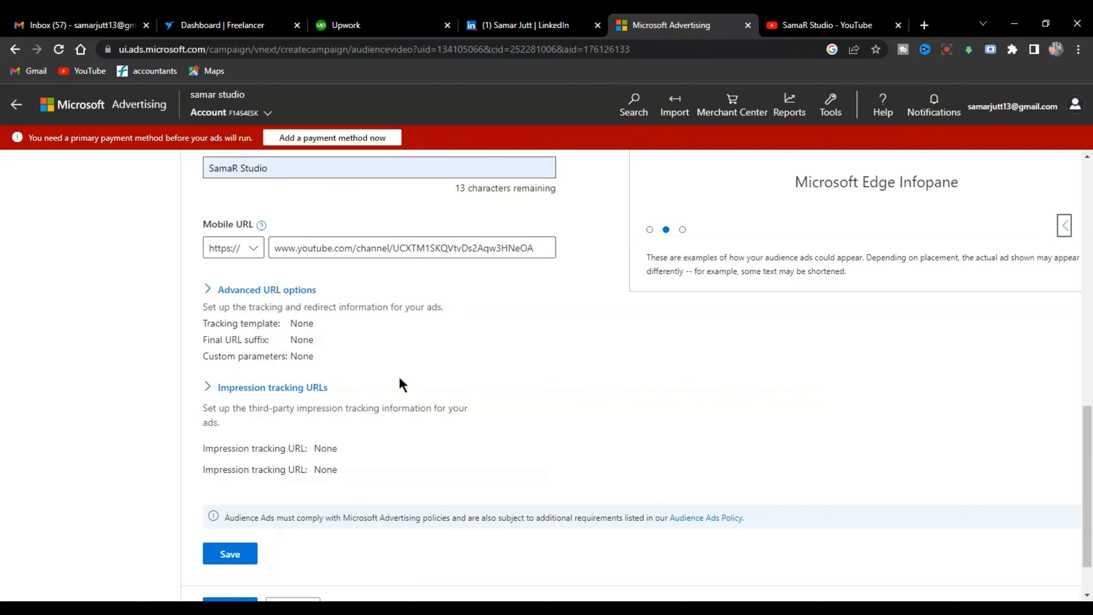
{"action": "scroll", "coordinate": [399, 377], "scroll_direction": "down", "scroll_amount": 2}
{"action": "scroll", "coordinate": [400, 370], "scroll_direction": "up", "scroll_amount": 5}
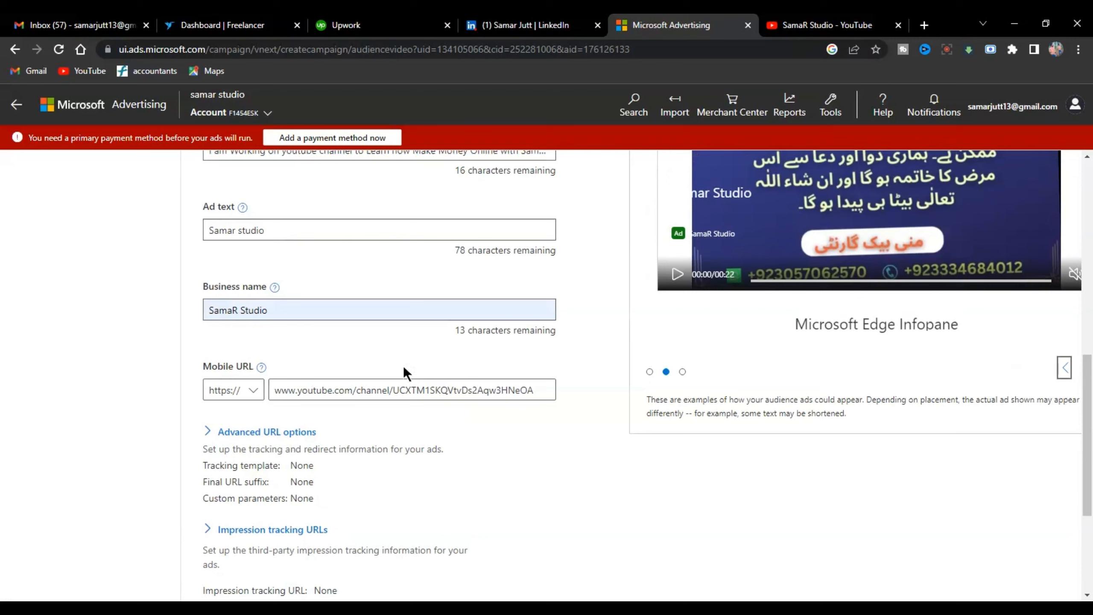
{"action": "scroll", "coordinate": [403, 365], "scroll_direction": "up", "scroll_amount": 3}
{"action": "scroll", "coordinate": [403, 364], "scroll_direction": "up", "scroll_amount": 5}
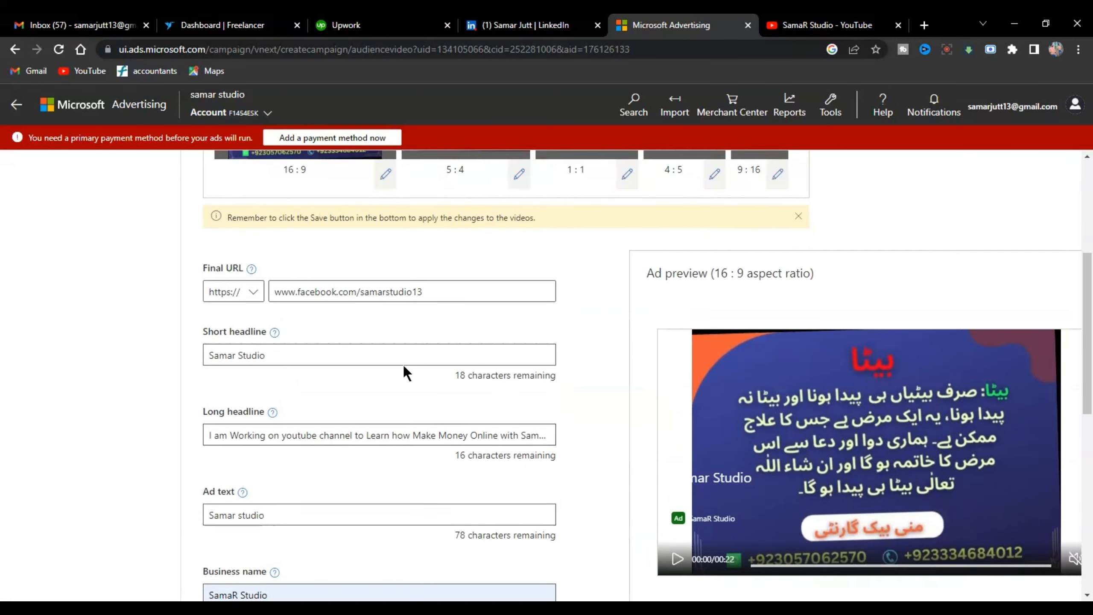
{"action": "scroll", "coordinate": [403, 364], "scroll_direction": "up", "scroll_amount": 5}
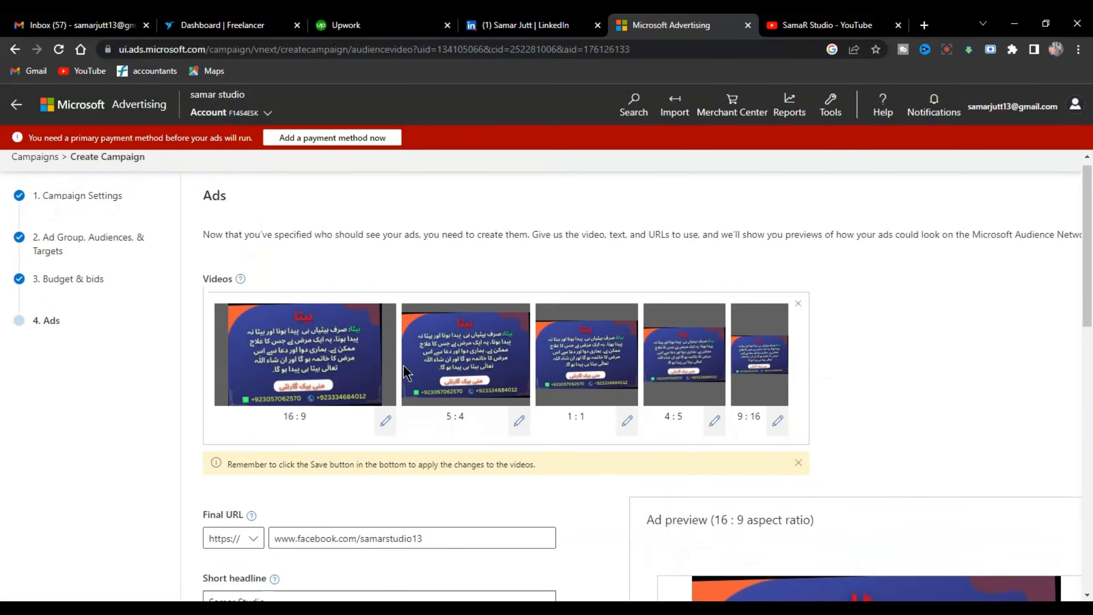
{"action": "scroll", "coordinate": [403, 364], "scroll_direction": "down", "scroll_amount": 15}
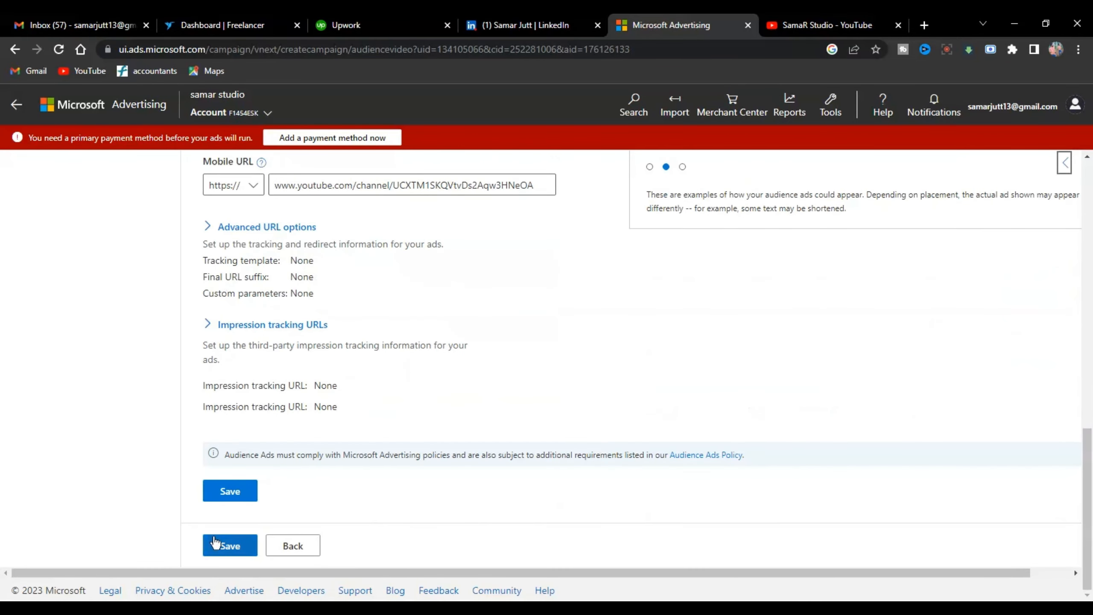
{"action": "left_click", "coordinate": [238, 499]}
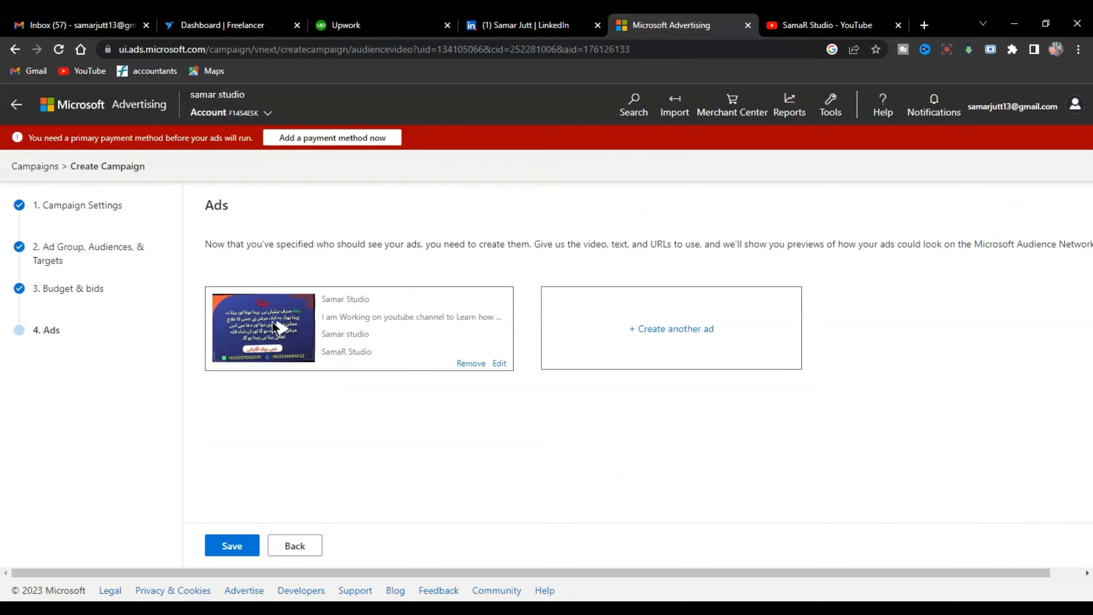
{"action": "left_click", "coordinate": [232, 546]}
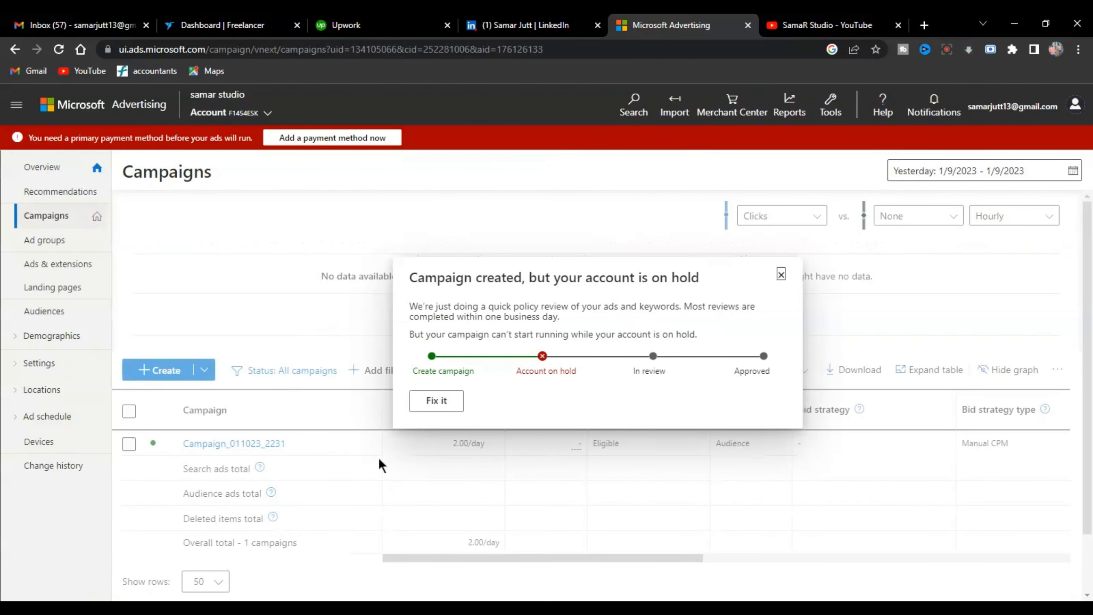
Start fixing the account hold that blocks the newly created campaign
{"action": "left_click", "coordinate": [436, 404]}
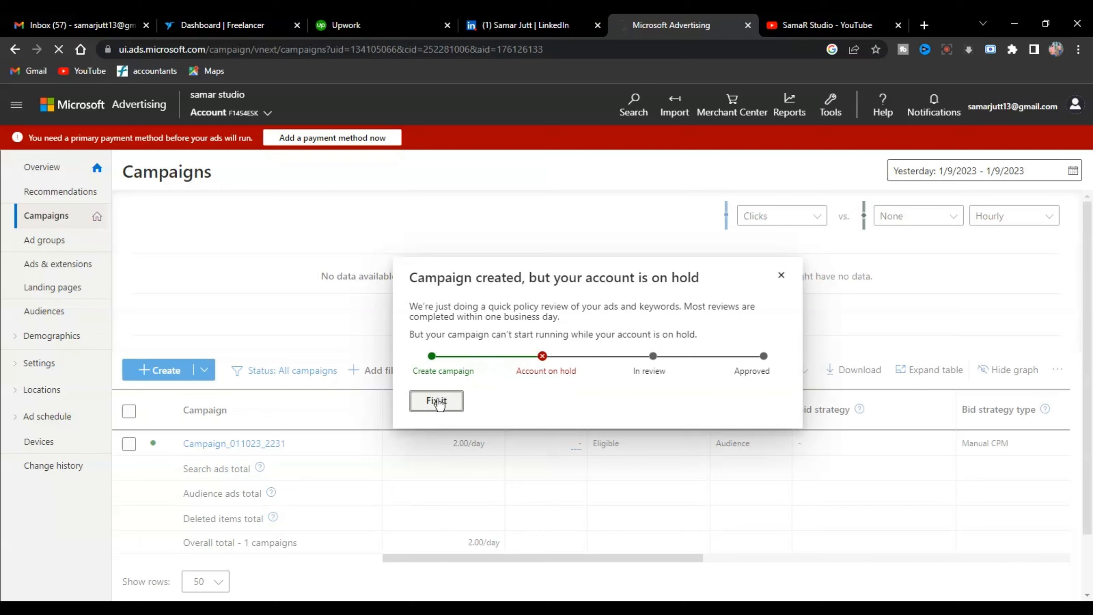